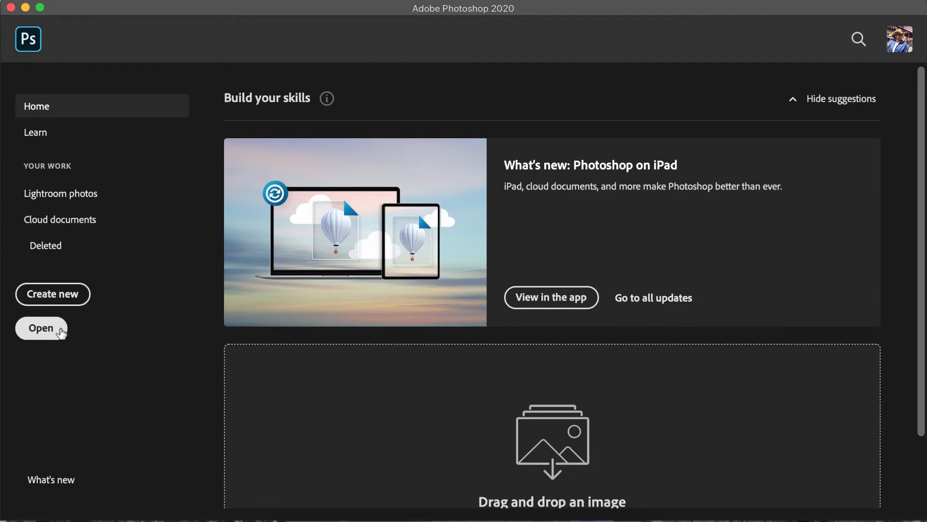
Open the poppy field photo mat-reding-m5wfguSkioI-unsplash.jpg from Downloads and duplicate its Background layer.
{"action": "left_click", "coordinate": [57, 332]}
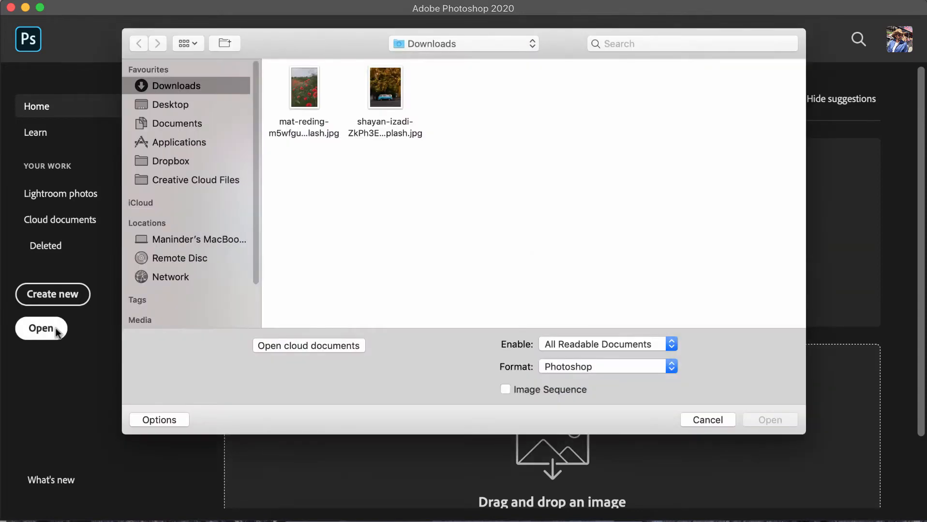
{"action": "double_click", "coordinate": [312, 98]}
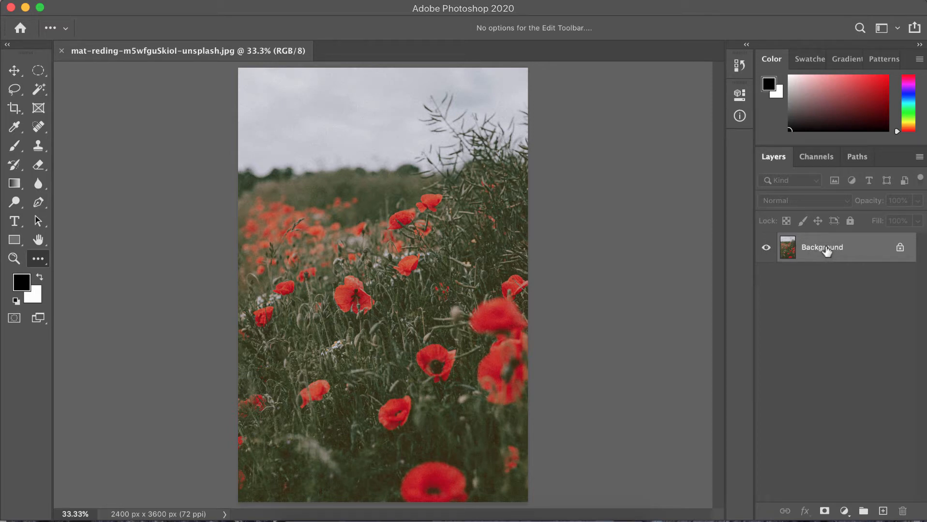
{"action": "key", "text": "super+j"}
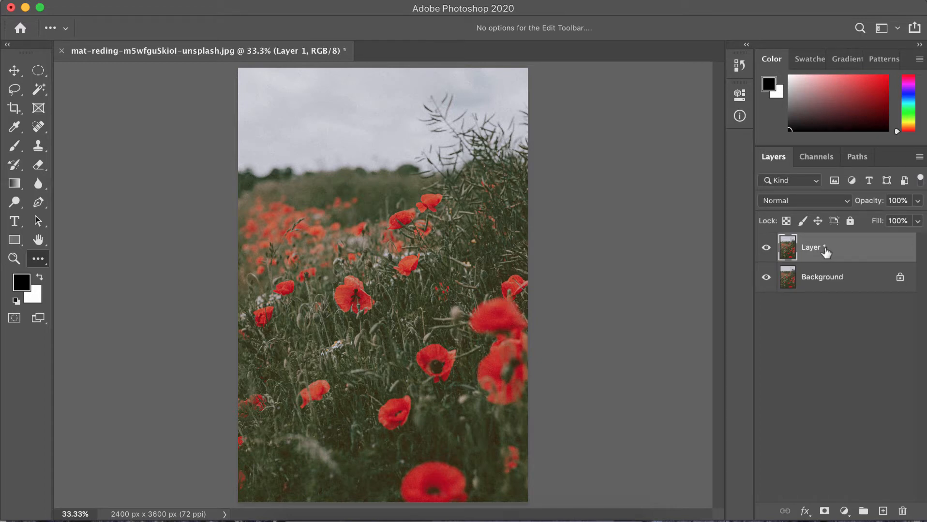
{"action": "right_click", "coordinate": [826, 275]}
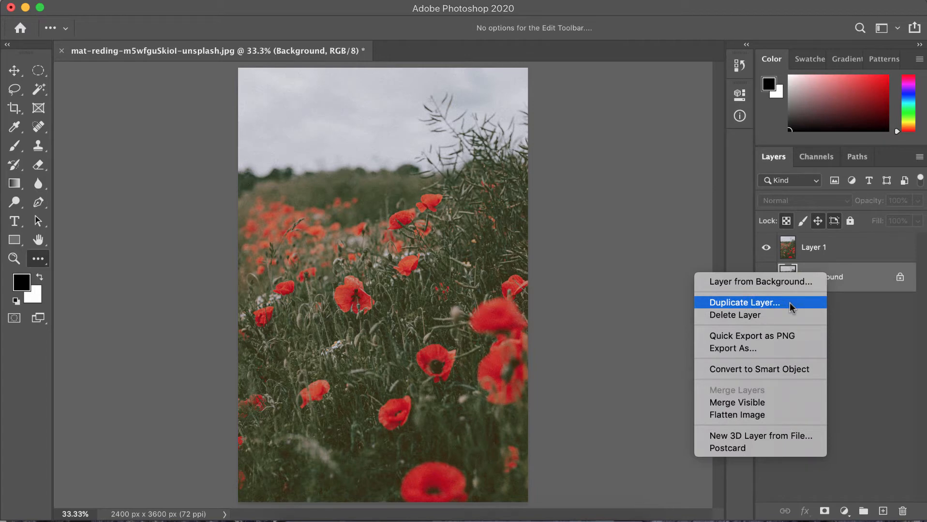
{"action": "left_click", "coordinate": [913, 337]}
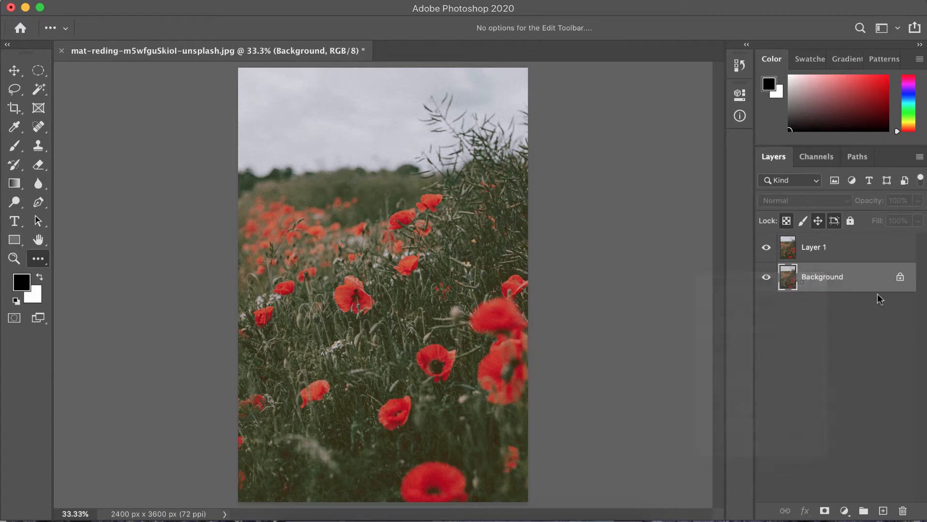
{"action": "left_click", "coordinate": [817, 257]}
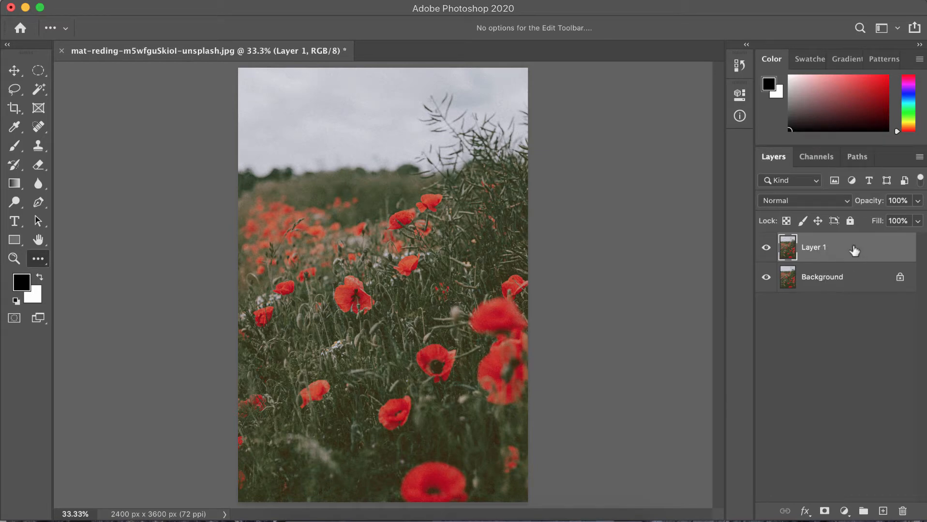
{"action": "left_click", "coordinate": [842, 274]}
{"action": "left_click", "coordinate": [838, 255]}
{"action": "left_click", "coordinate": [837, 278]}
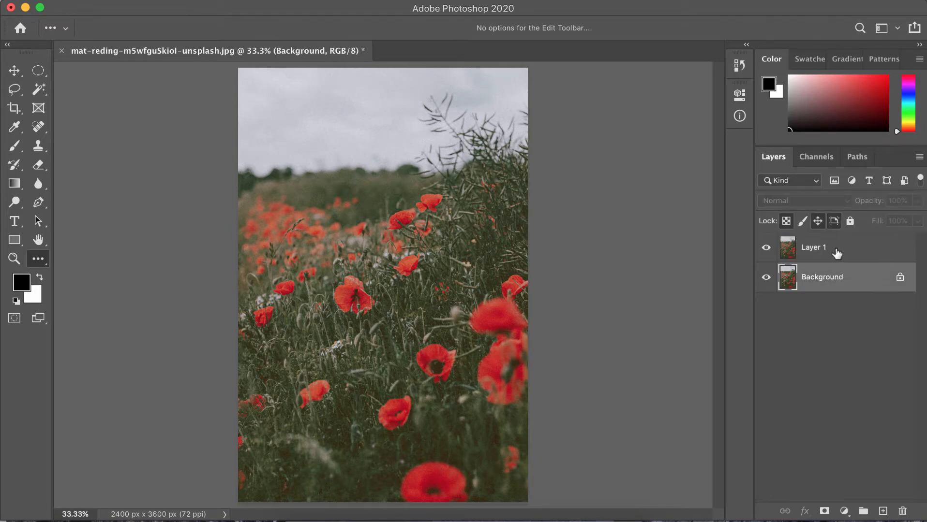
Apply the Auto Tone correction to Layer 1.
{"action": "left_click", "coordinate": [836, 256]}
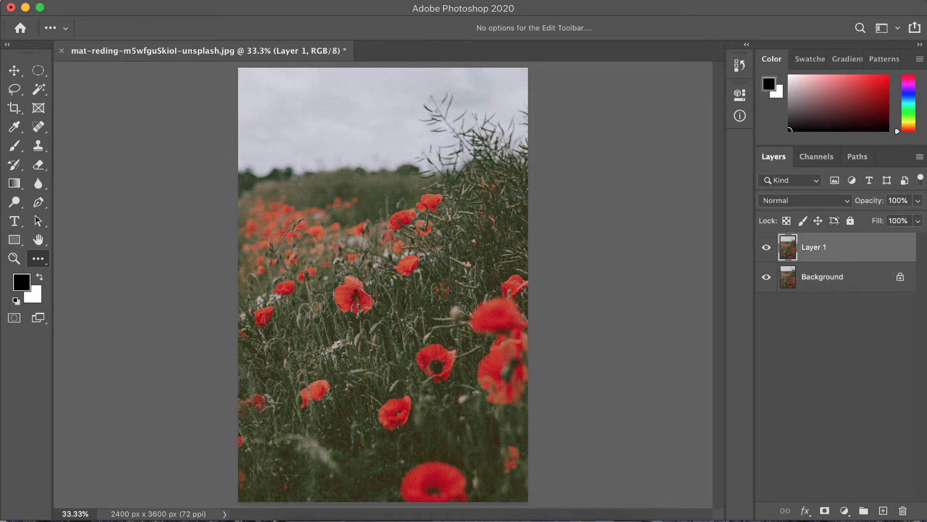
{"action": "left_click", "coordinate": [178, 0]}
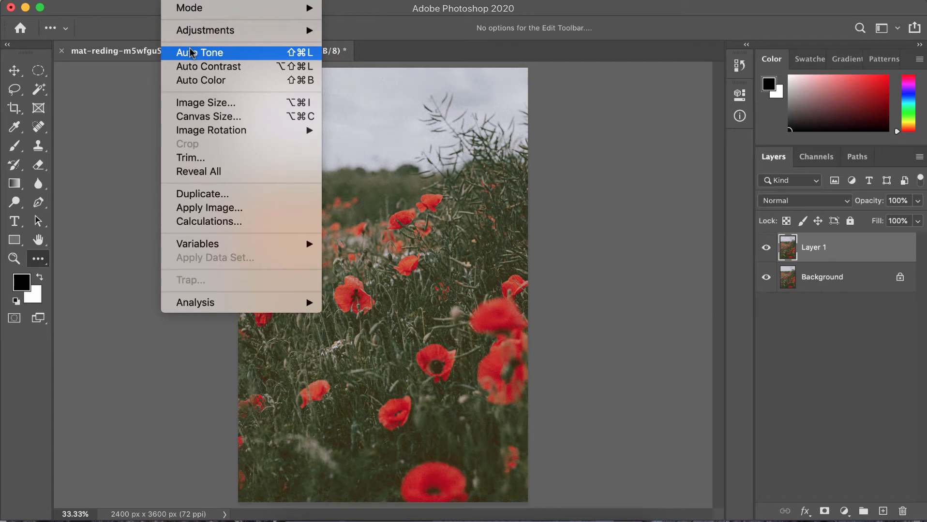
{"action": "left_click", "coordinate": [191, 53]}
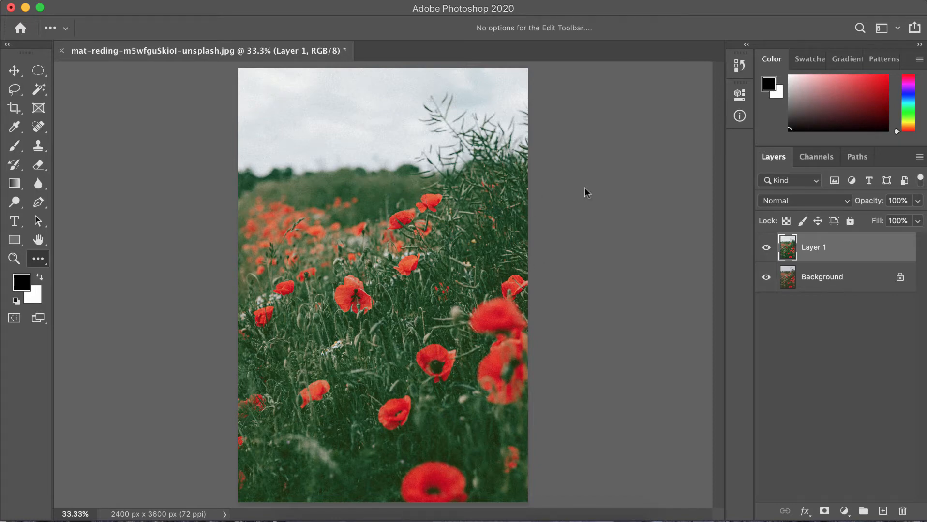
Compare the tone-corrected Layer 1 with the original photo by repeatedly toggling the visibility of both layers.
{"action": "left_click", "coordinate": [766, 249]}
{"action": "left_click", "coordinate": [766, 249]}
{"action": "left_click", "coordinate": [766, 277]}
{"action": "left_click", "coordinate": [766, 248]}
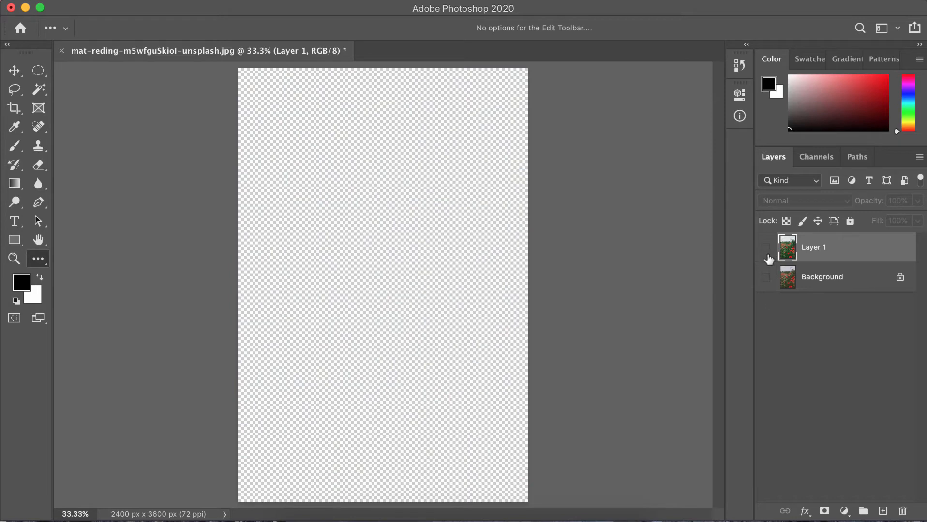
{"action": "left_click", "coordinate": [766, 248]}
{"action": "left_click", "coordinate": [766, 277]}
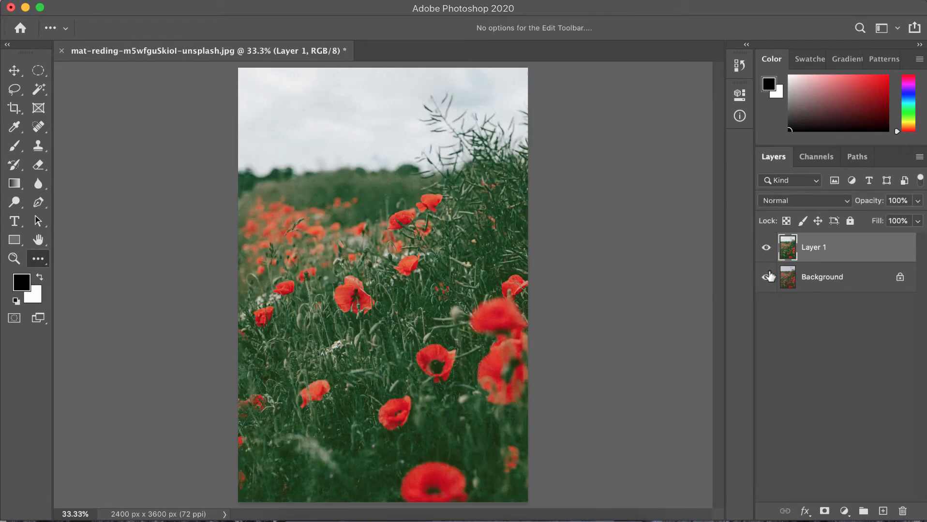
{"action": "left_click", "coordinate": [766, 248]}
{"action": "left_click", "coordinate": [765, 276]}
{"action": "left_click", "coordinate": [766, 248]}
{"action": "left_click", "coordinate": [765, 277]}
{"action": "left_click", "coordinate": [767, 275]}
{"action": "left_click", "coordinate": [766, 249]}
{"action": "left_click", "coordinate": [765, 277]}
{"action": "left_click", "coordinate": [766, 248]}
{"action": "left_click", "coordinate": [766, 277]}
{"action": "left_click", "coordinate": [766, 248]}
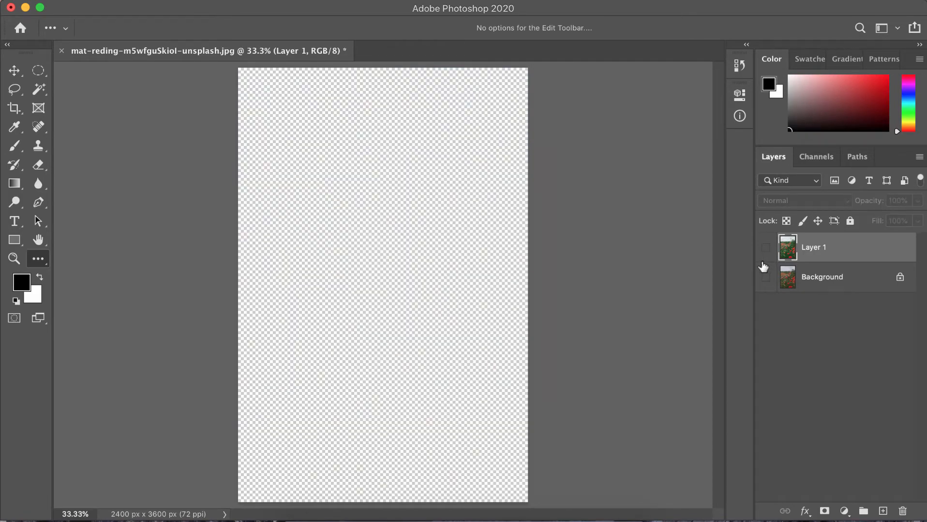
{"action": "left_click", "coordinate": [765, 277]}
{"action": "left_click", "coordinate": [767, 249]}
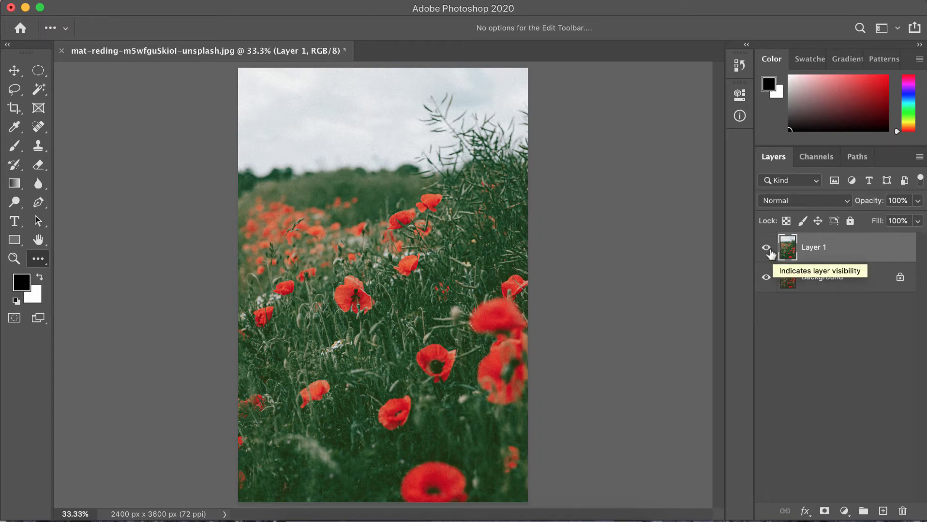
{"action": "left_click", "coordinate": [766, 248]}
{"action": "left_click", "coordinate": [765, 248]}
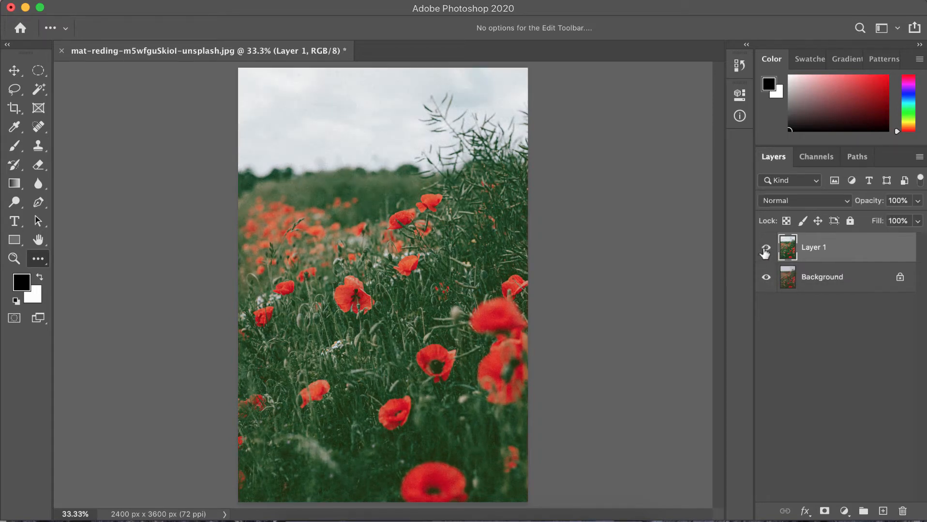
{"action": "left_click", "coordinate": [766, 249]}
{"action": "left_click", "coordinate": [766, 250]}
Lock all of Layer 1 and unlock it again.
{"action": "left_click", "coordinate": [850, 221]}
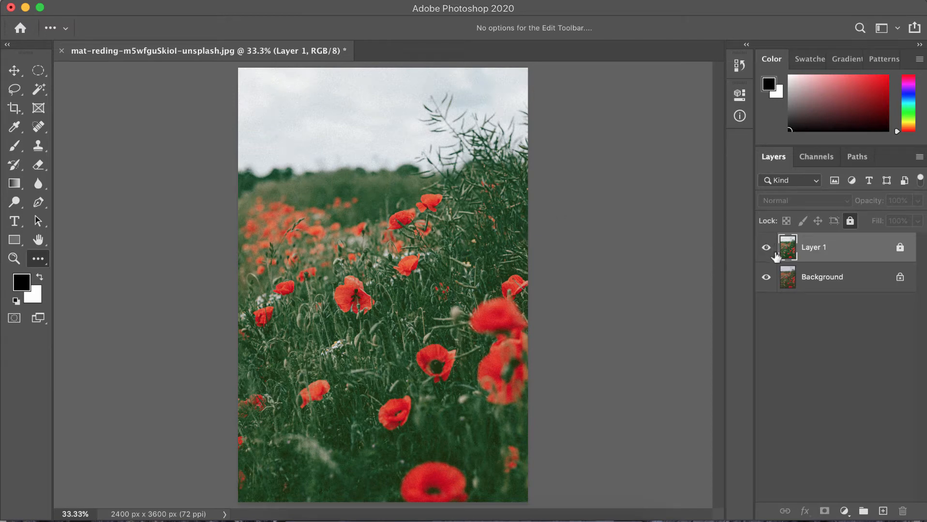
{"action": "left_click", "coordinate": [900, 248]}
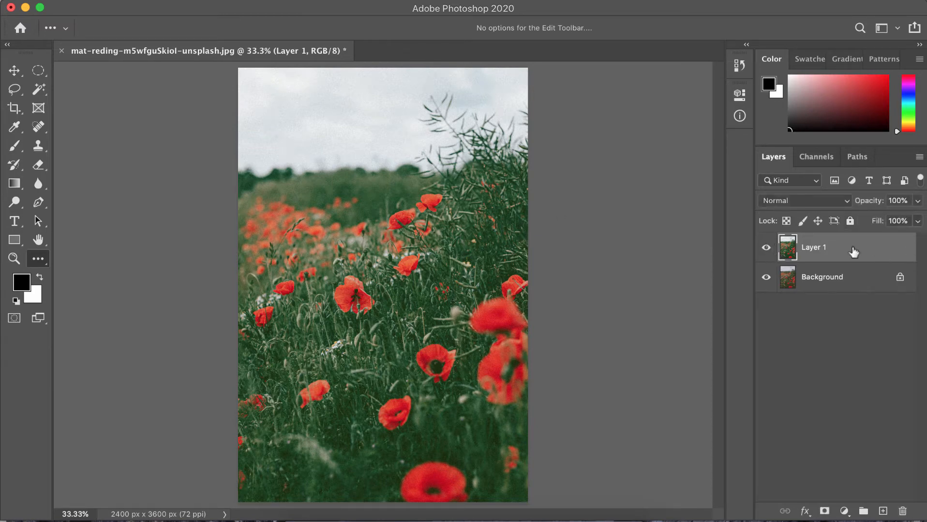
Rename Layer 1 to Auto Tone and leave the layer hidden.
{"action": "left_click", "coordinate": [768, 248]}
{"action": "left_click", "coordinate": [186, 1]}
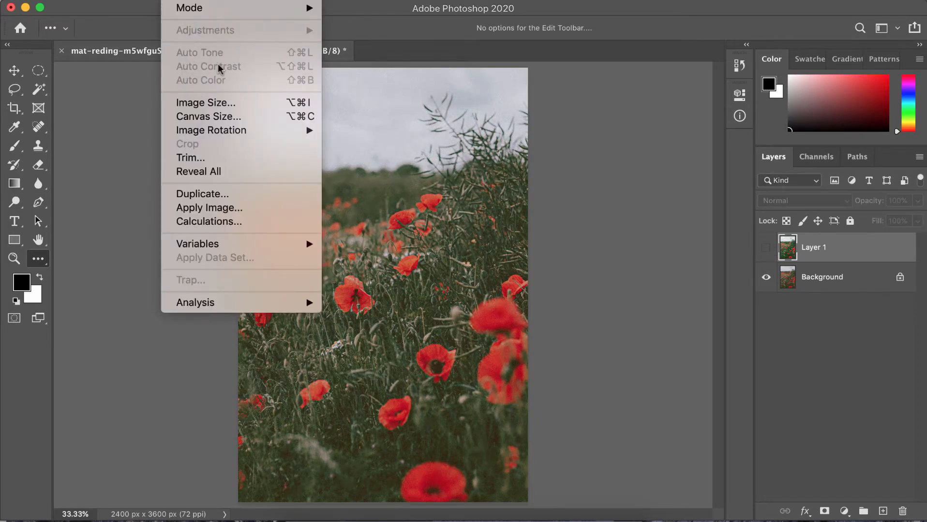
{"action": "key", "text": "Escape"}
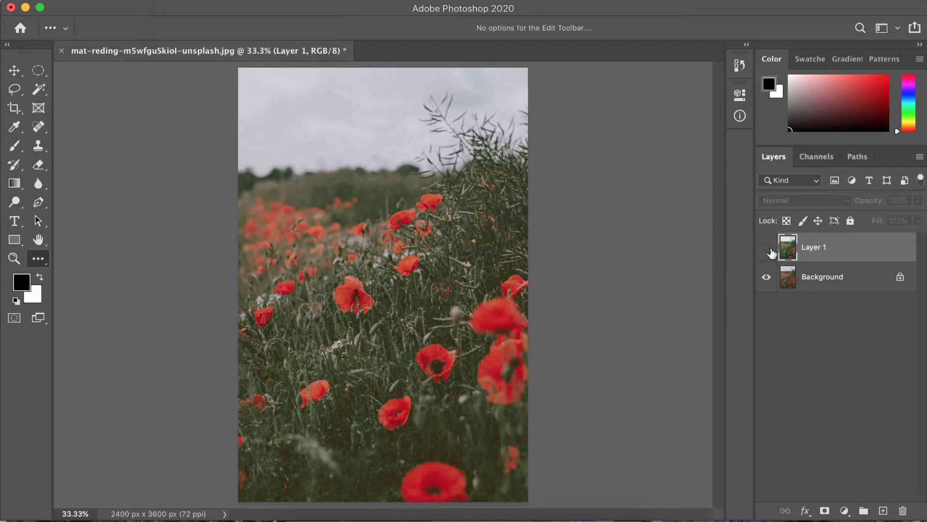
{"action": "left_click", "coordinate": [766, 248]}
{"action": "left_click", "coordinate": [767, 249]}
{"action": "double_click", "coordinate": [813, 248]}
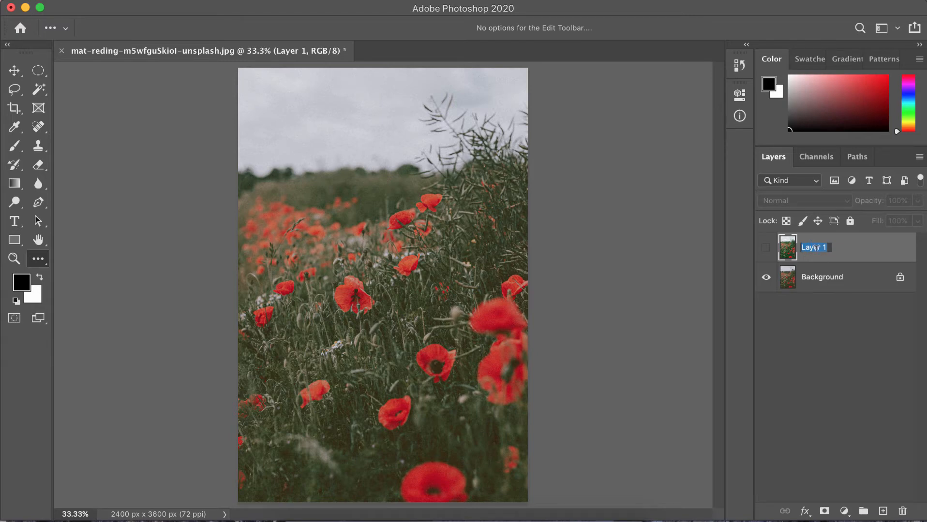
{"action": "type", "text": "Auto Tone"}
{"action": "key", "text": "Return"}
{"action": "left_click", "coordinate": [765, 247]}
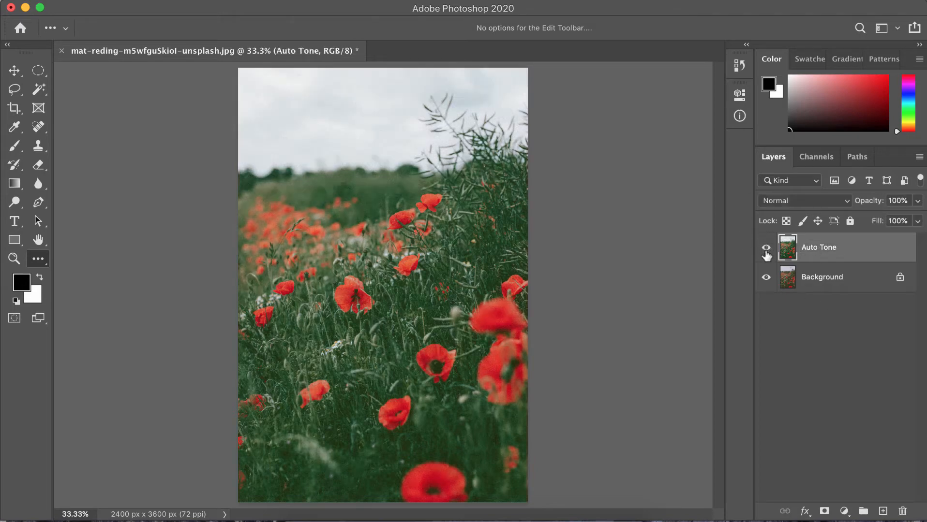
{"action": "left_click", "coordinate": [765, 247]}
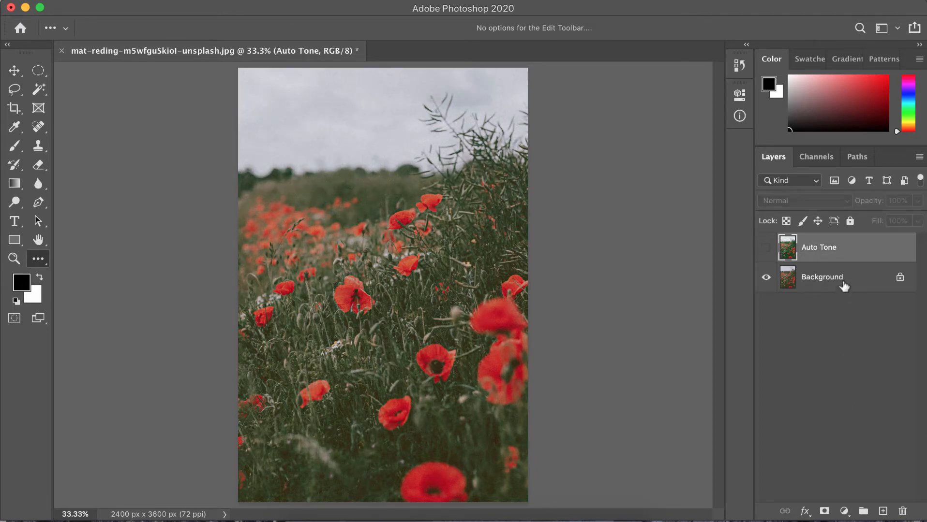
Duplicate the Background layer within the same document, keeping the default copy name.
{"action": "left_click", "coordinate": [822, 277]}
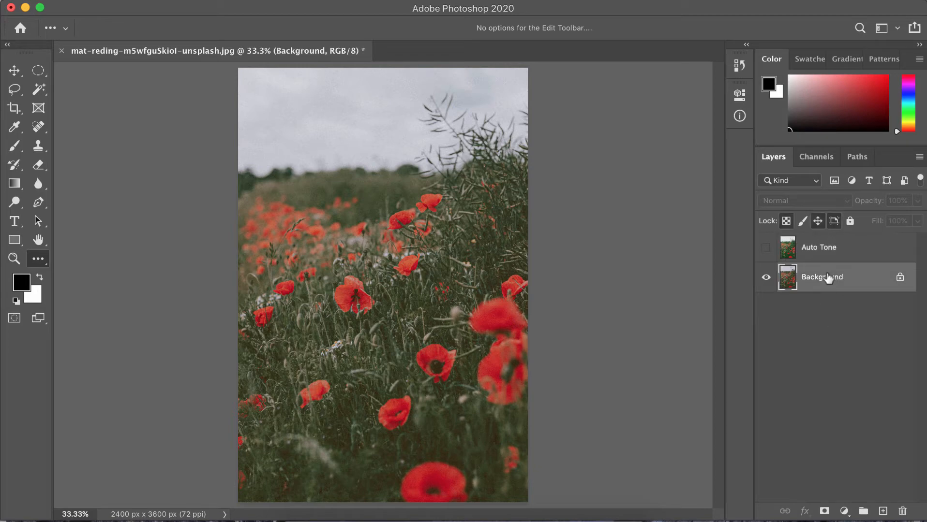
{"action": "right_click", "coordinate": [824, 273]}
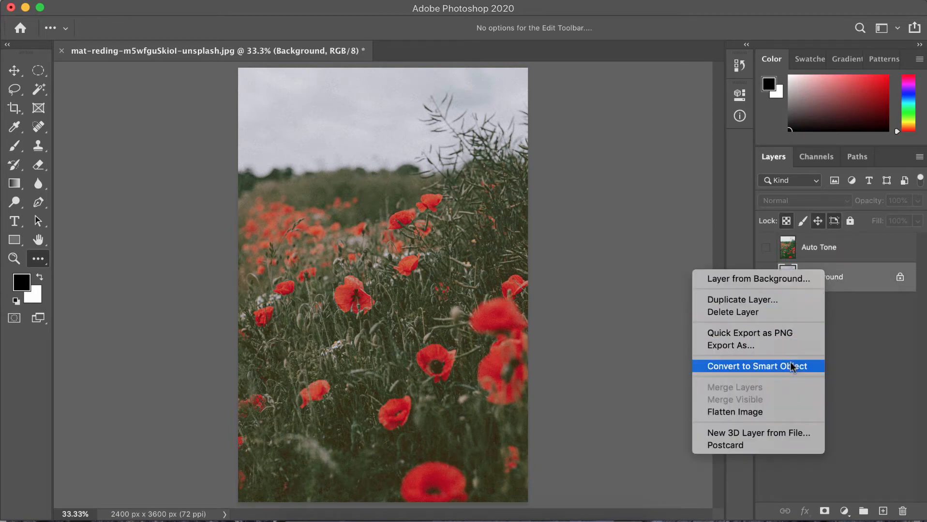
{"action": "left_click", "coordinate": [776, 301]}
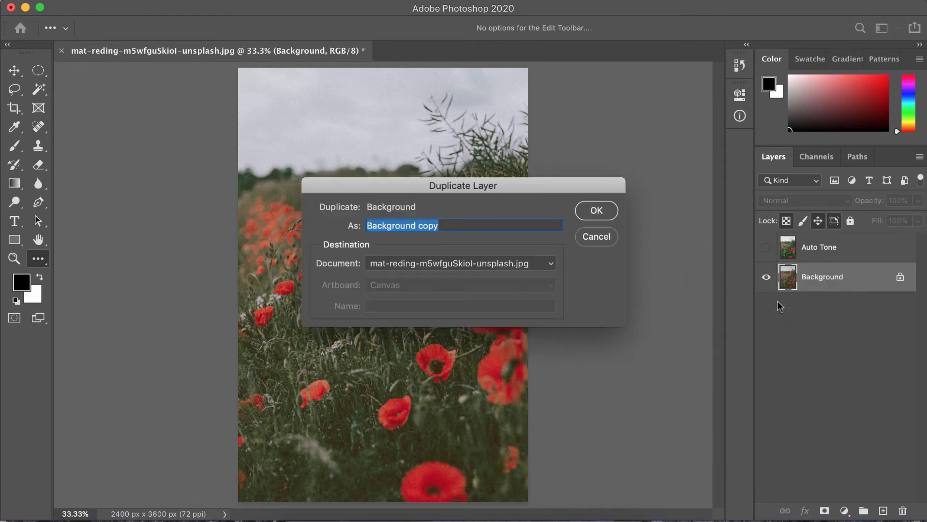
{"action": "left_click", "coordinate": [596, 213]}
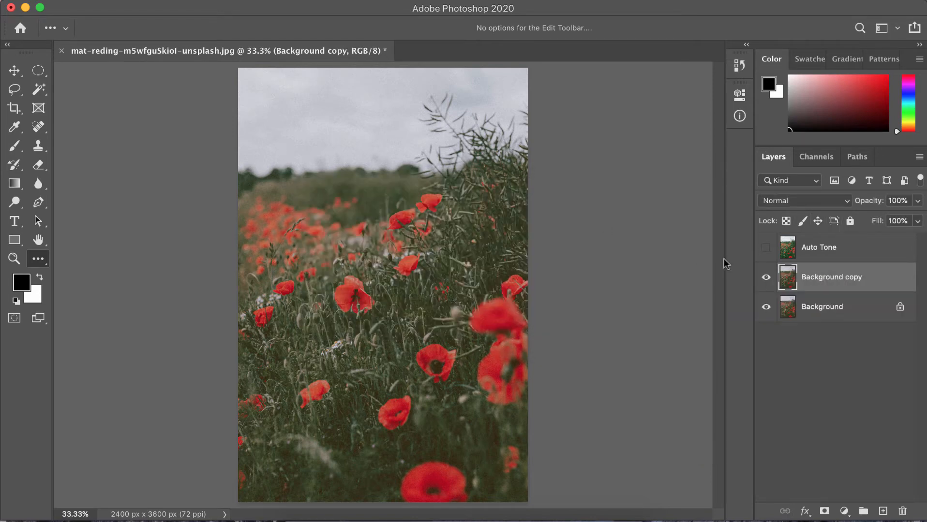
Rename the Background copy layer to Auto Contrast.
{"action": "double_click", "coordinate": [849, 277]}
{"action": "type", "text": "Auto S"}
{"action": "key", "text": "BackSpace"}
{"action": "type", "text": "Con"}
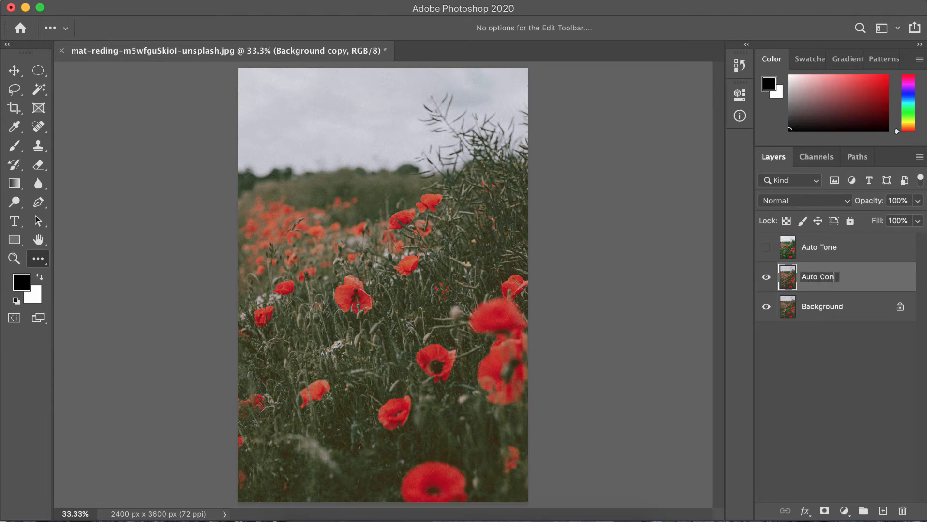
{"action": "type", "text": "trast"}
{"action": "key", "text": "Return"}
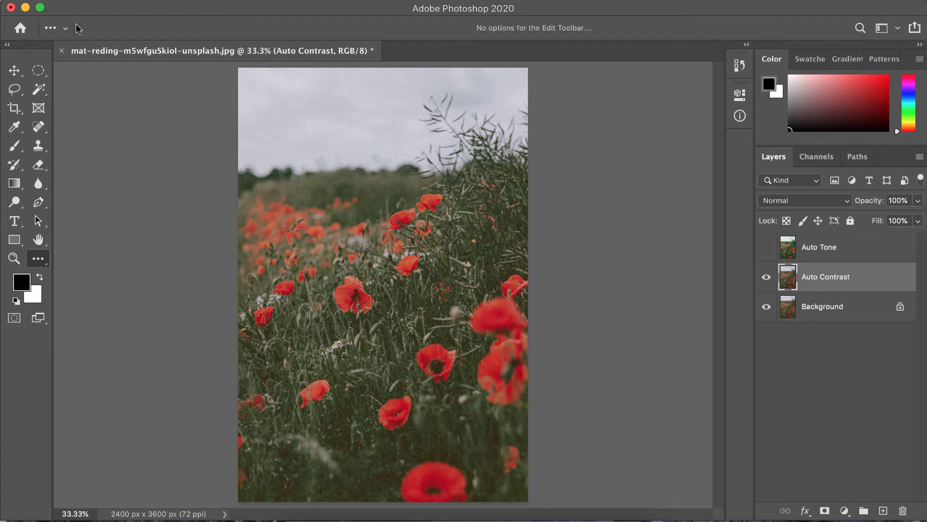
Apply the Auto Contrast correction to the Auto Contrast layer, compare it with the original and leave the layer hidden.
{"action": "left_click", "coordinate": [175, 1]}
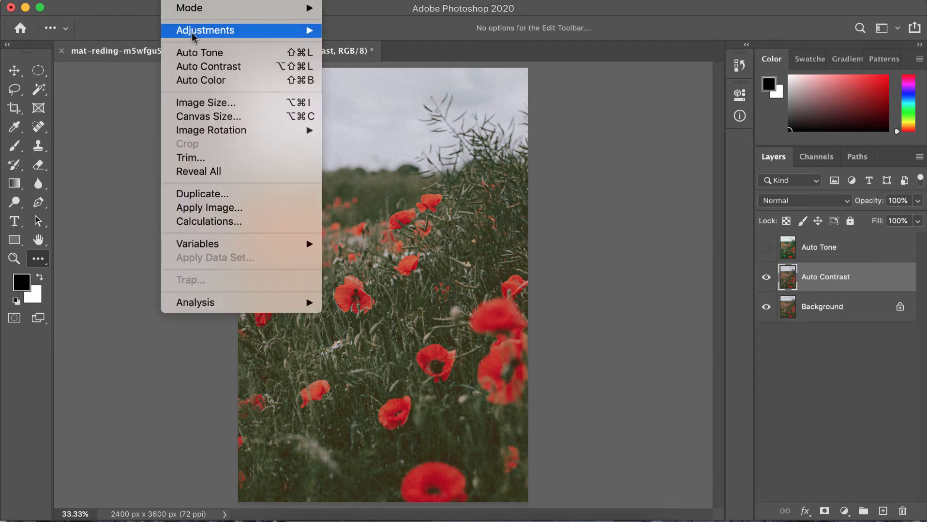
{"action": "left_click", "coordinate": [205, 69]}
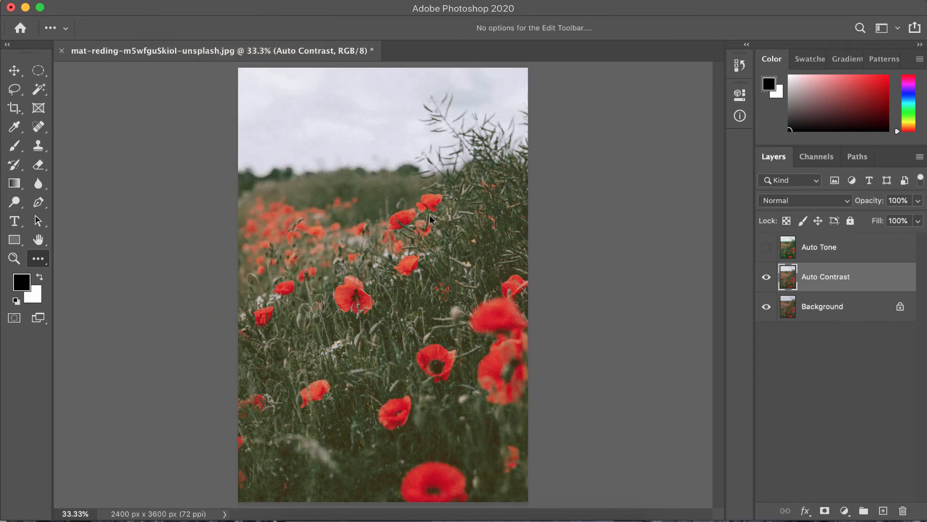
{"action": "left_click", "coordinate": [766, 277]}
{"action": "left_click", "coordinate": [766, 277]}
{"action": "left_click", "coordinate": [765, 277]}
{"action": "left_click", "coordinate": [766, 278]}
{"action": "left_click", "coordinate": [766, 277]}
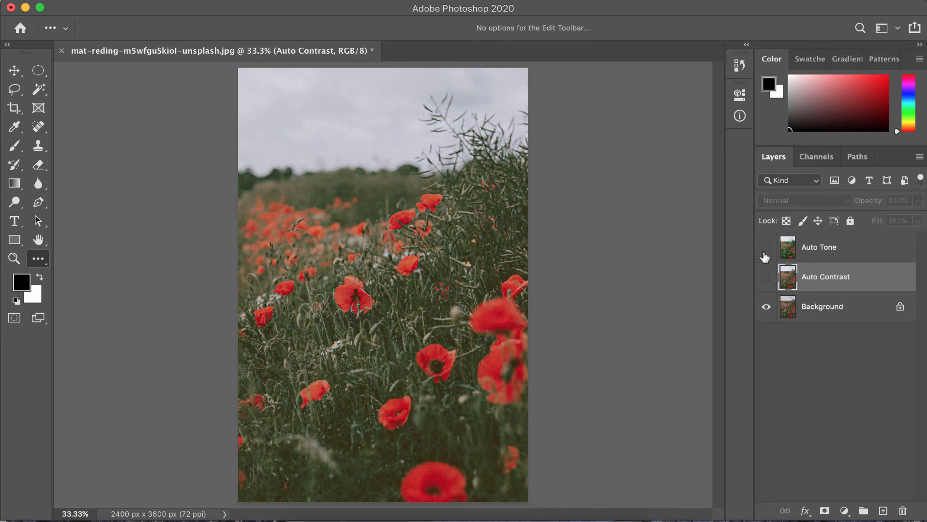
Compare the Auto Tone and Auto Contrast layers with the original photo by toggling their visibility.
{"action": "left_click", "coordinate": [766, 248]}
{"action": "left_click", "coordinate": [766, 248]}
{"action": "left_click", "coordinate": [765, 248]}
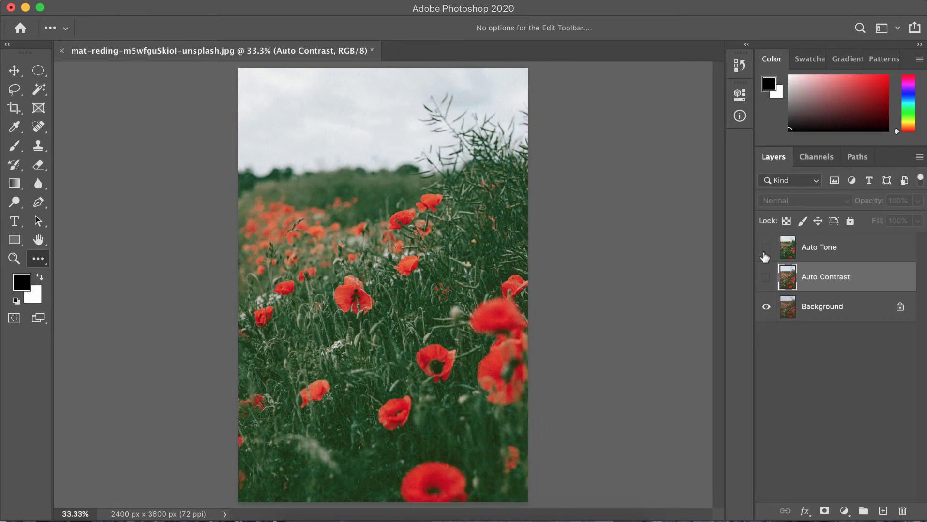
{"action": "left_click", "coordinate": [764, 252]}
{"action": "left_click", "coordinate": [767, 276]}
{"action": "left_click", "coordinate": [766, 257]}
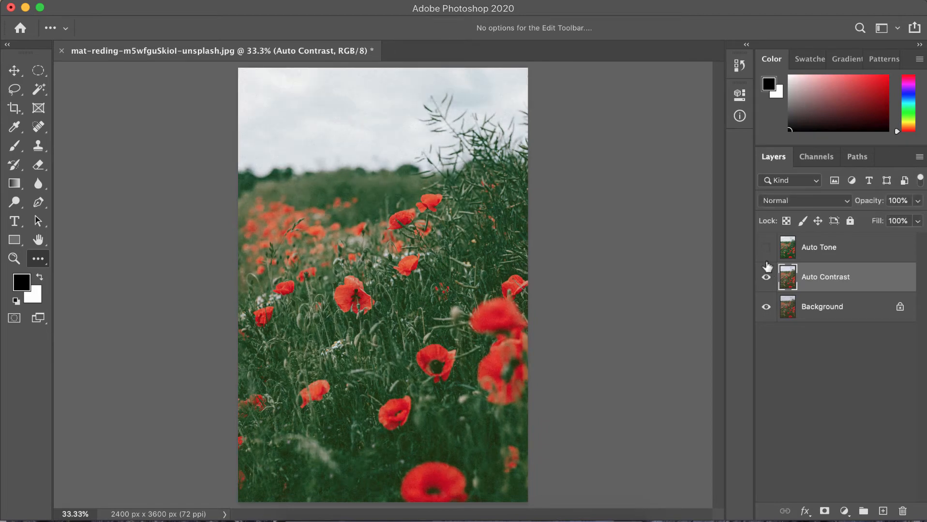
{"action": "left_click", "coordinate": [766, 276]}
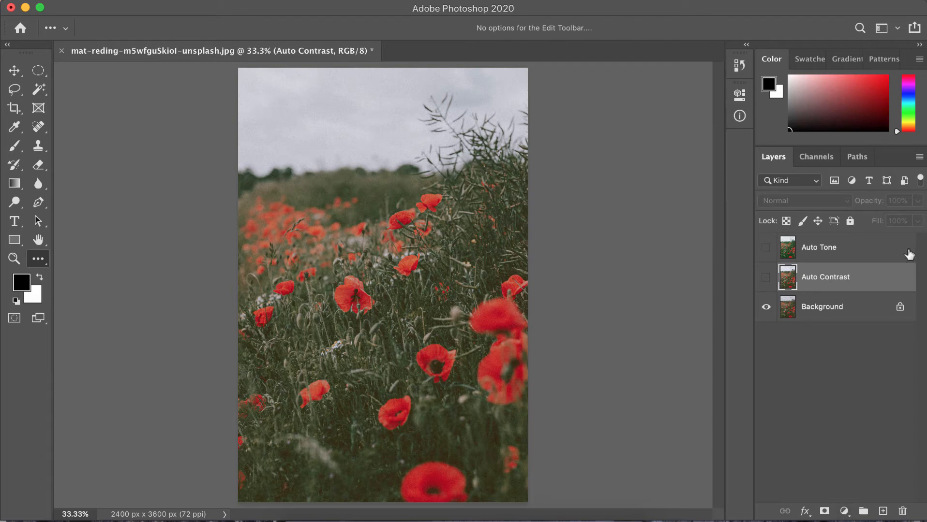
Duplicate the Background layer to get a fresh copy directly above it.
{"action": "left_click", "coordinate": [846, 310]}
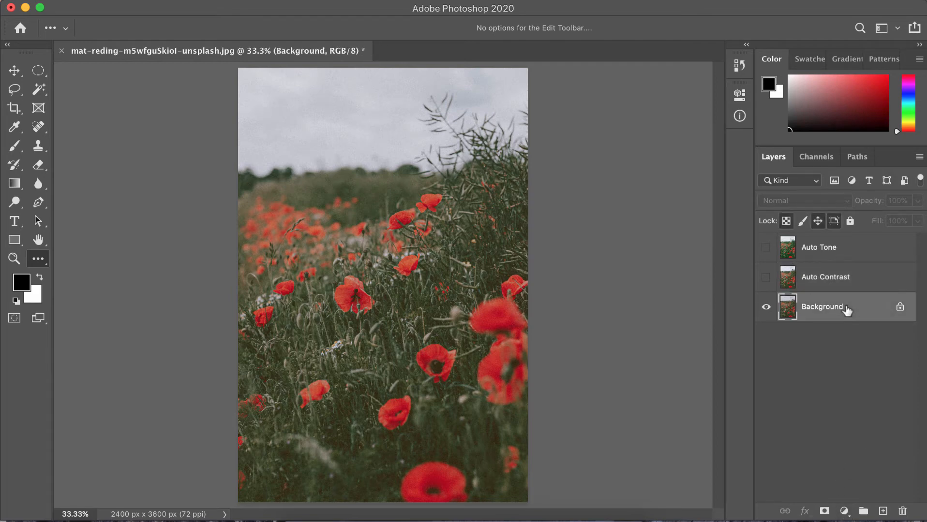
{"action": "key", "text": "super+k"}
{"action": "left_click", "coordinate": [755, 90]}
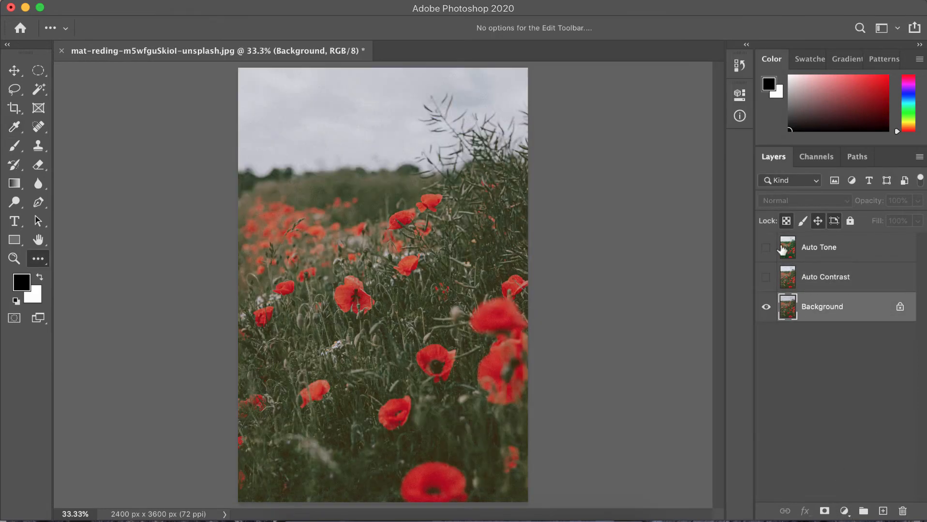
{"action": "left_click", "coordinate": [800, 280]}
{"action": "left_click", "coordinate": [816, 311]}
{"action": "key", "text": "super+j"}
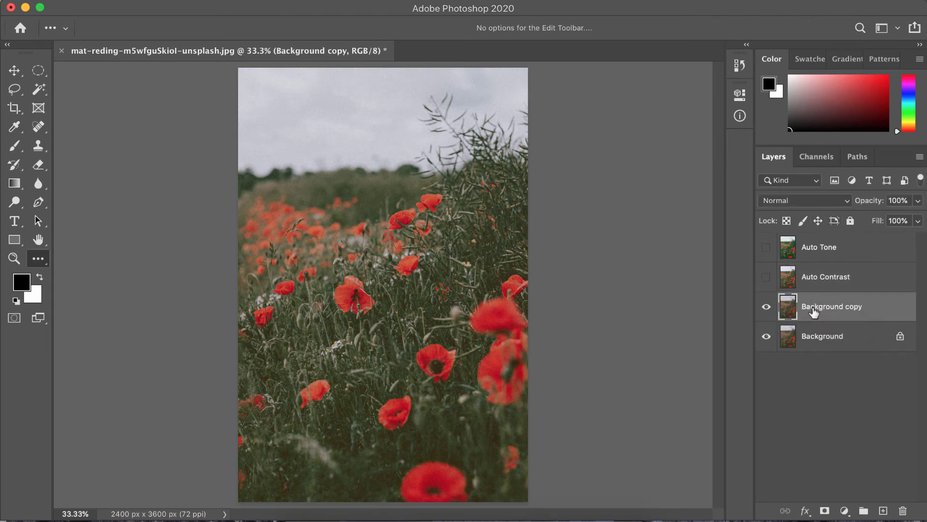
Rename the new Background copy layer to Auto Color.
{"action": "double_click", "coordinate": [813, 306]}
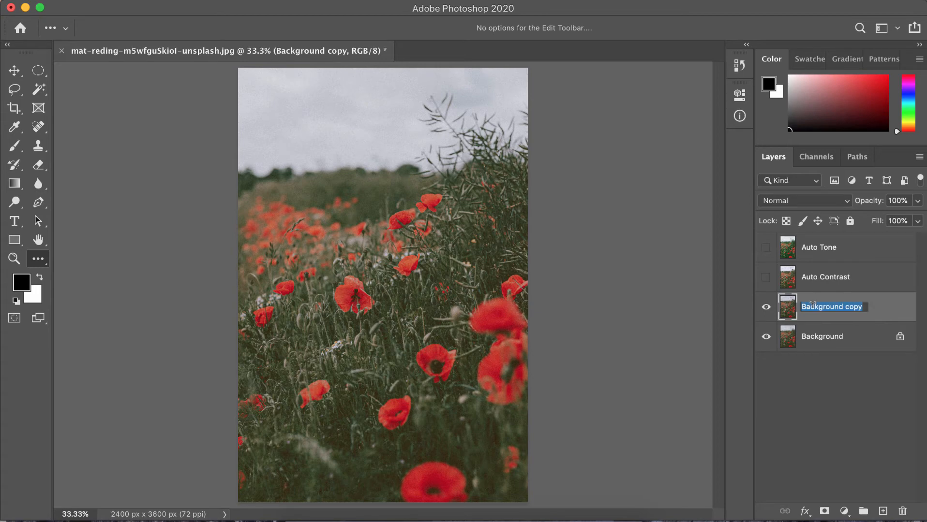
{"action": "type", "text": "Auto Colro"}
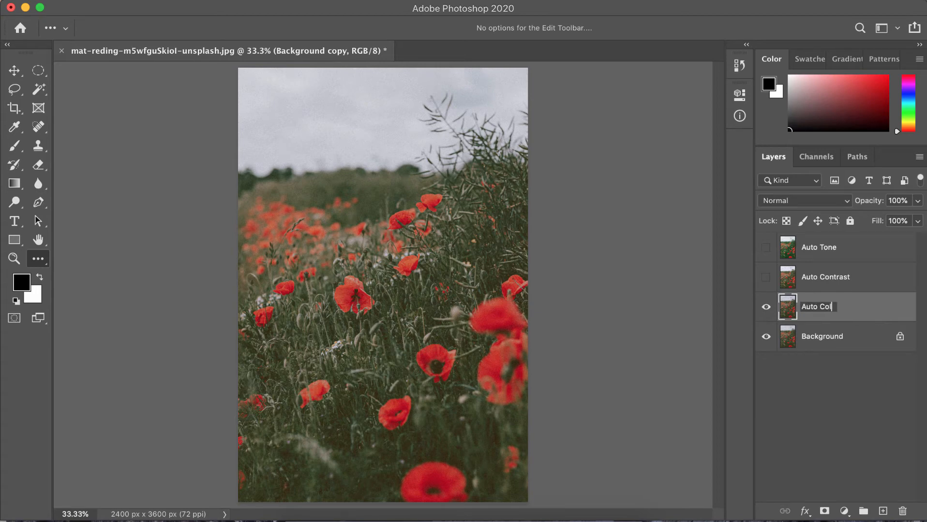
{"action": "key", "text": "BackSpace"}
{"action": "key", "text": "BackSpace"}
{"action": "type", "text": "or"}
{"action": "key", "text": "Return"}
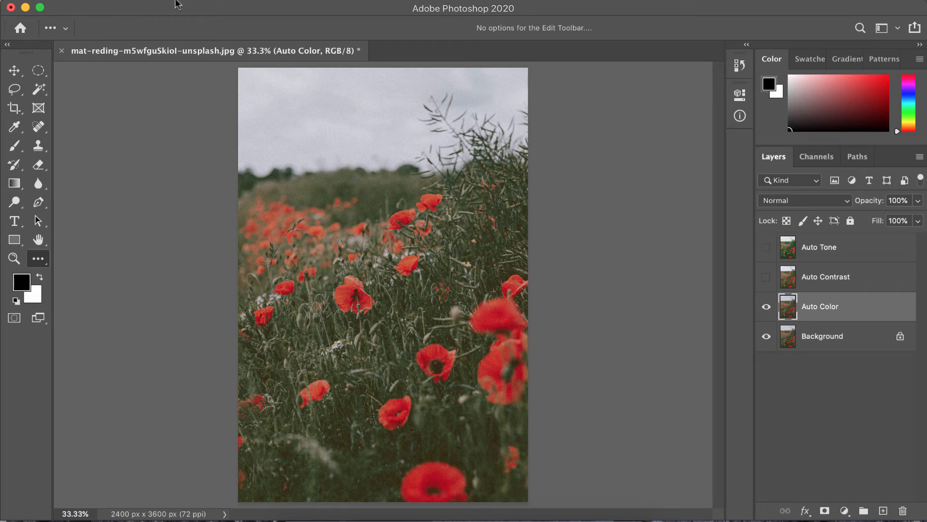
Apply the Auto Color correction to the Auto Color layer and compare it with the original by toggling its visibility.
{"action": "left_click", "coordinate": [178, 3]}
{"action": "left_click", "coordinate": [196, 78]}
{"action": "left_click", "coordinate": [765, 308]}
{"action": "left_click", "coordinate": [765, 308]}
{"action": "left_click", "coordinate": [765, 308]}
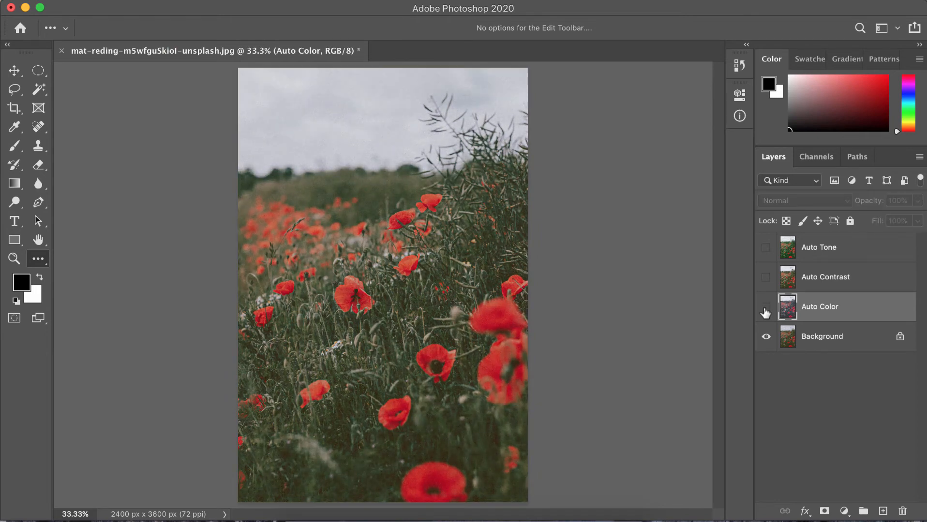
Compare the Auto Color, Auto Contrast and Auto Tone layers by showing and hiding them in turn, leaving only Auto Tone shown above the Background.
{"action": "left_click", "coordinate": [765, 308]}
{"action": "left_click", "coordinate": [766, 277]}
{"action": "left_click", "coordinate": [766, 251]}
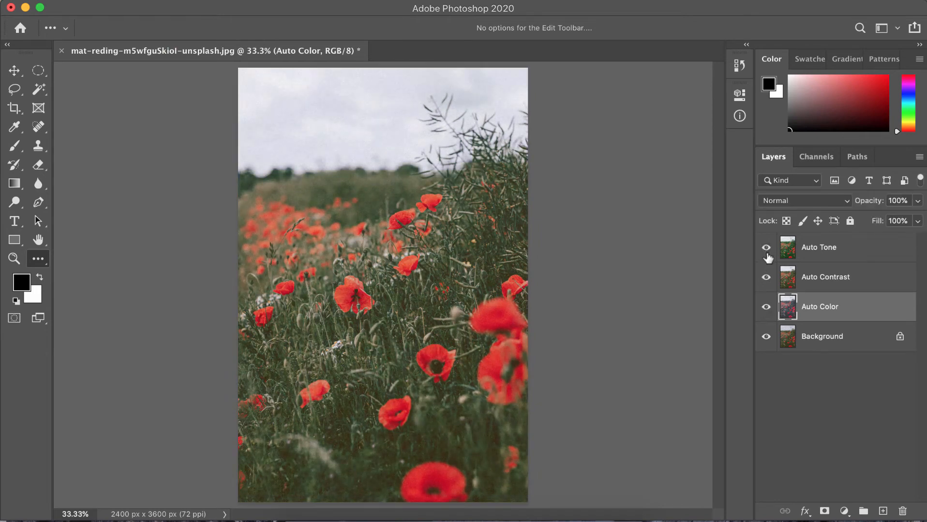
{"action": "left_click", "coordinate": [766, 283]}
{"action": "left_click", "coordinate": [765, 306]}
{"action": "left_click", "coordinate": [770, 249]}
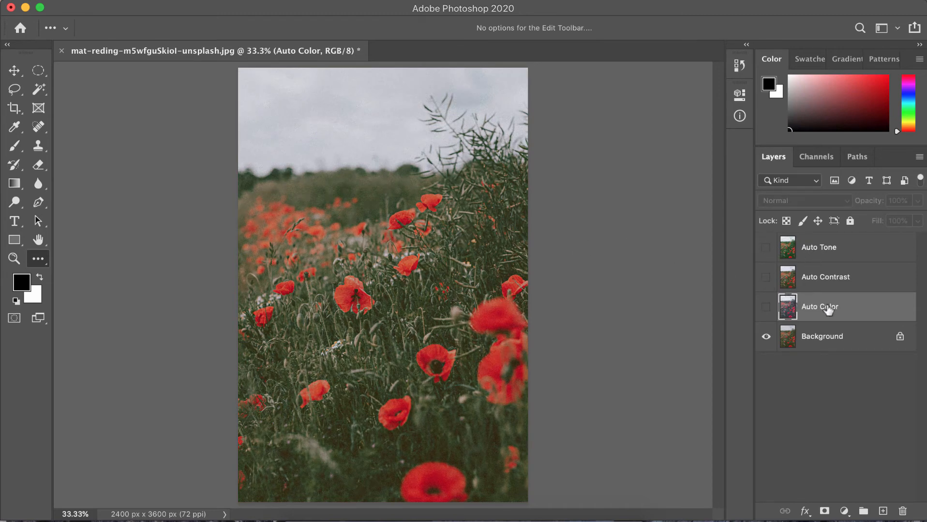
{"action": "left_click", "coordinate": [767, 248]}
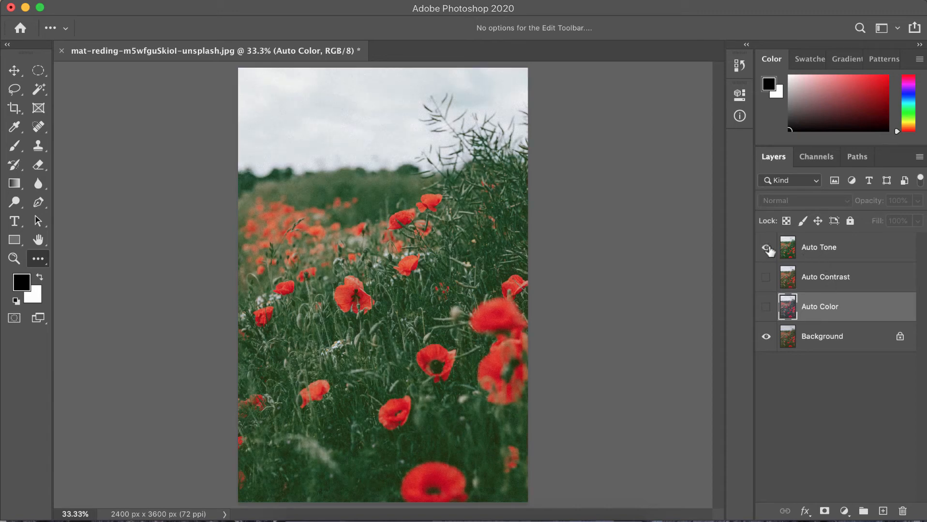
{"action": "left_click", "coordinate": [766, 278]}
{"action": "left_click", "coordinate": [766, 307]}
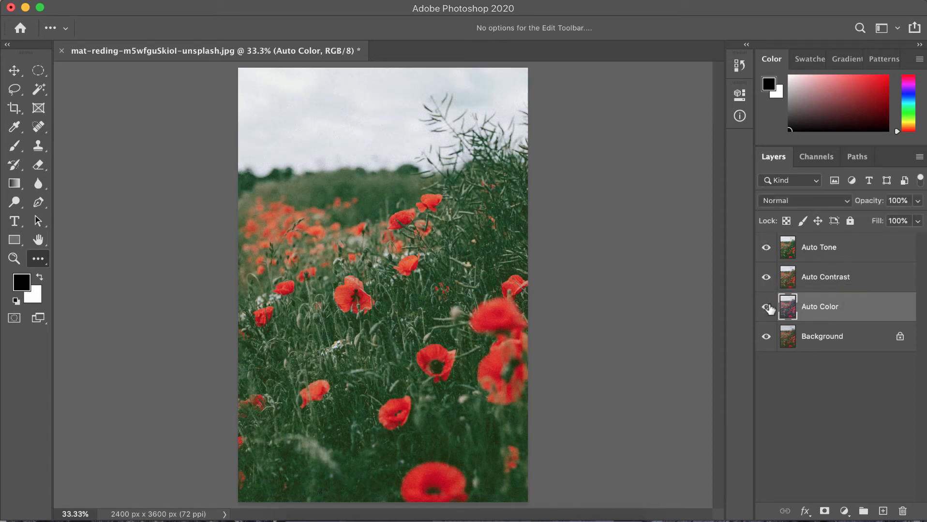
{"action": "left_click", "coordinate": [766, 306]}
{"action": "left_click", "coordinate": [766, 278]}
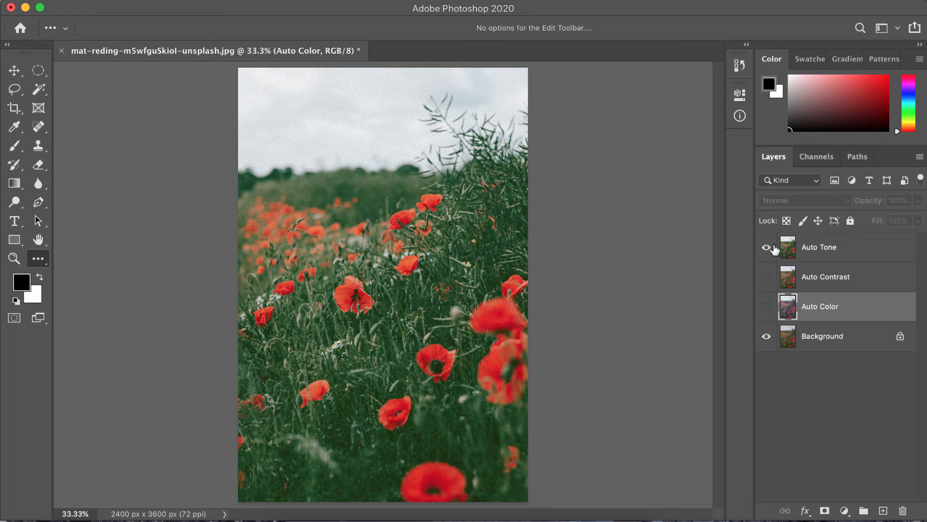
Move the Auto Contrast layer above Auto Tone, compare the two corrections, and hide all three corrected layers.
{"action": "left_click_drag", "start_coordinate": [847, 276], "coordinate": [838, 246]}
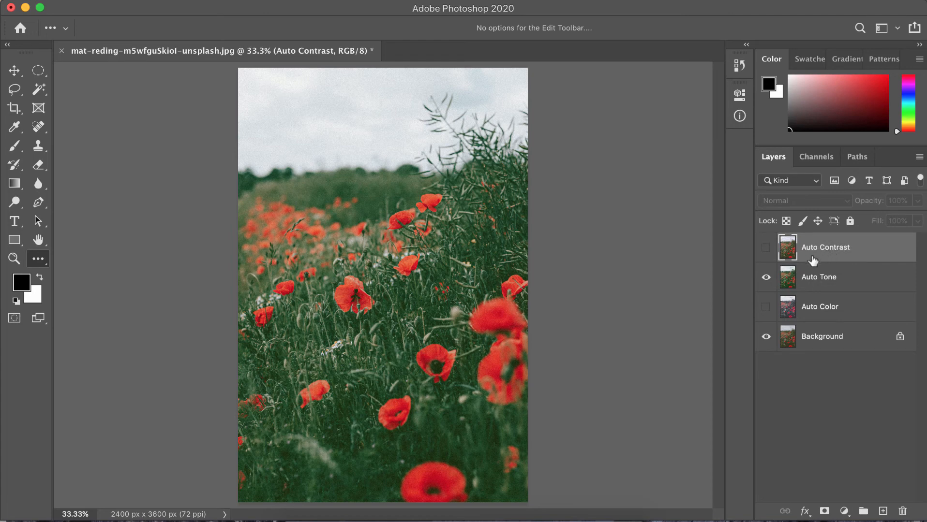
{"action": "left_click", "coordinate": [766, 248]}
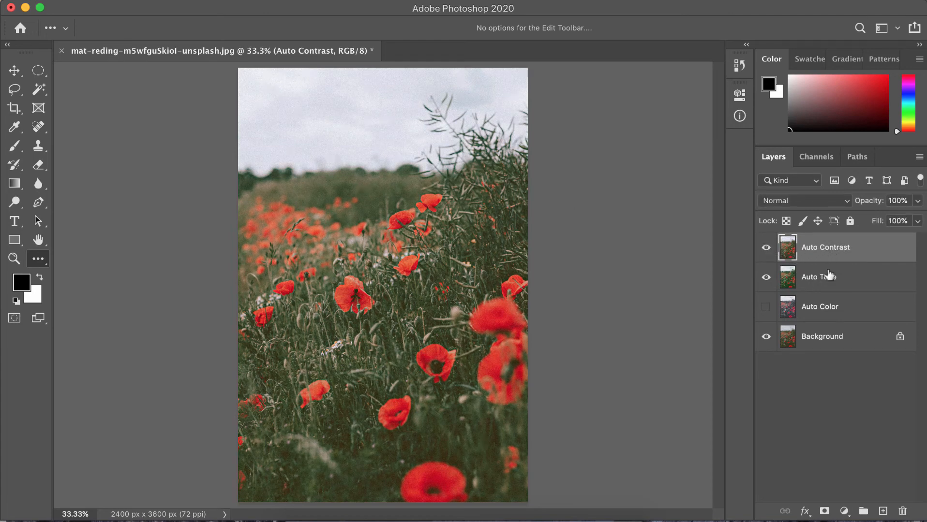
{"action": "left_click", "coordinate": [766, 249]}
{"action": "left_click", "coordinate": [767, 248]}
{"action": "left_click", "coordinate": [766, 248]}
{"action": "left_click", "coordinate": [766, 307]}
{"action": "left_click", "coordinate": [766, 247]}
{"action": "left_click_drag", "start_coordinate": [763, 278], "coordinate": [764, 305]}
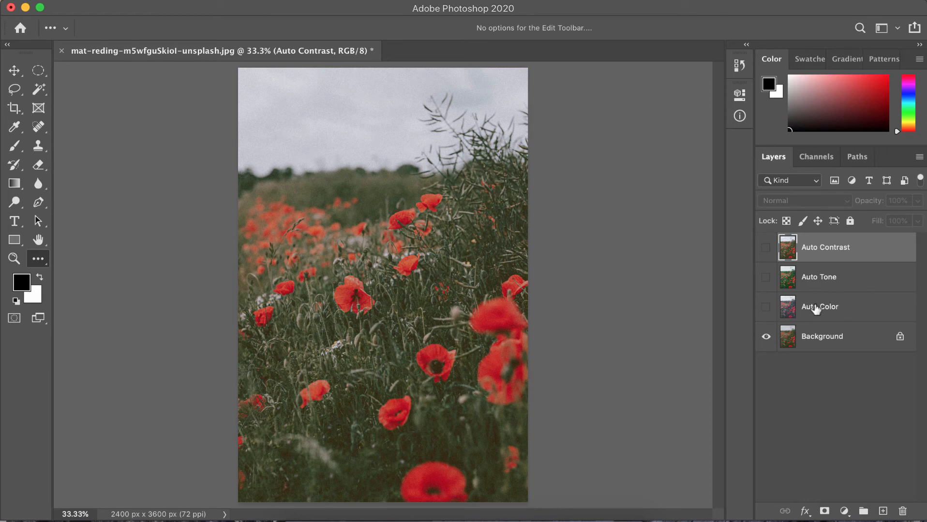
Show all three corrected layers and toggle them to compare Auto Contrast, Auto Tone and Auto Color once more.
{"action": "left_click_drag", "start_coordinate": [765, 308], "coordinate": [771, 275]}
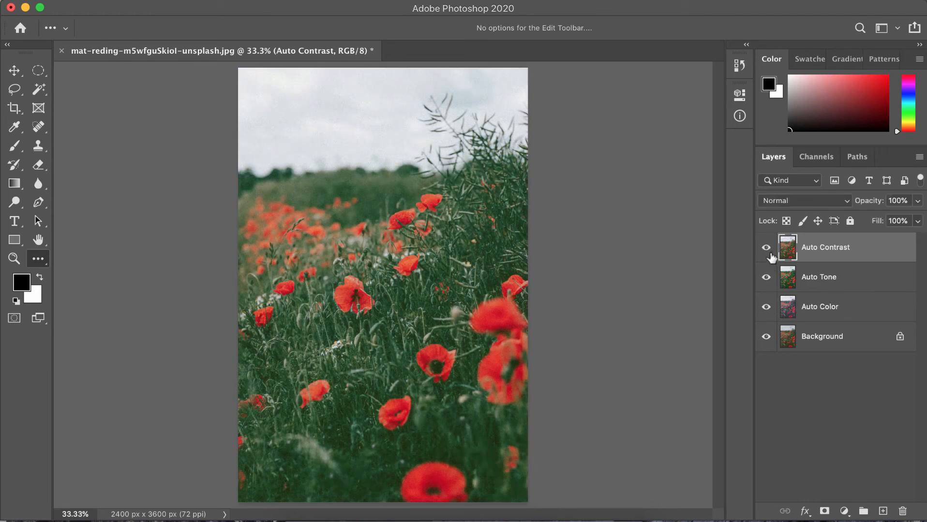
{"action": "left_click", "coordinate": [765, 306]}
{"action": "left_click", "coordinate": [766, 307]}
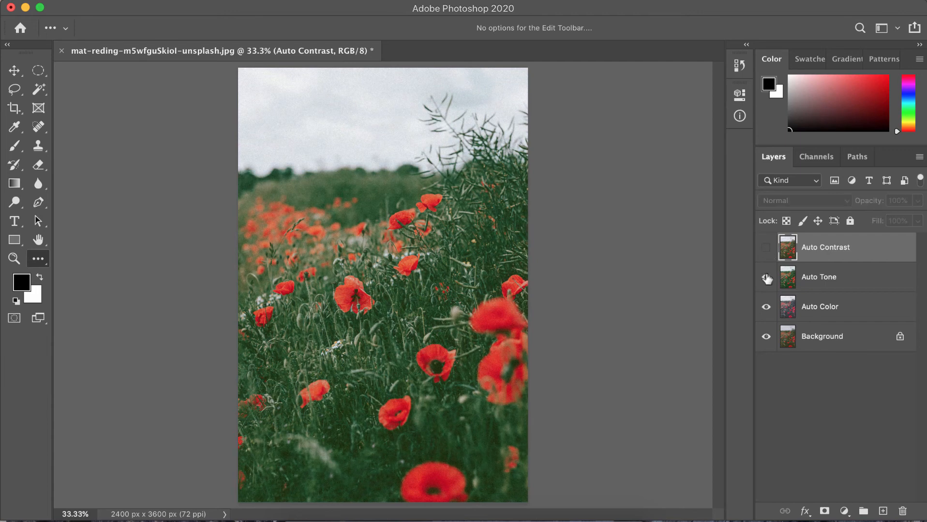
{"action": "left_click", "coordinate": [769, 254]}
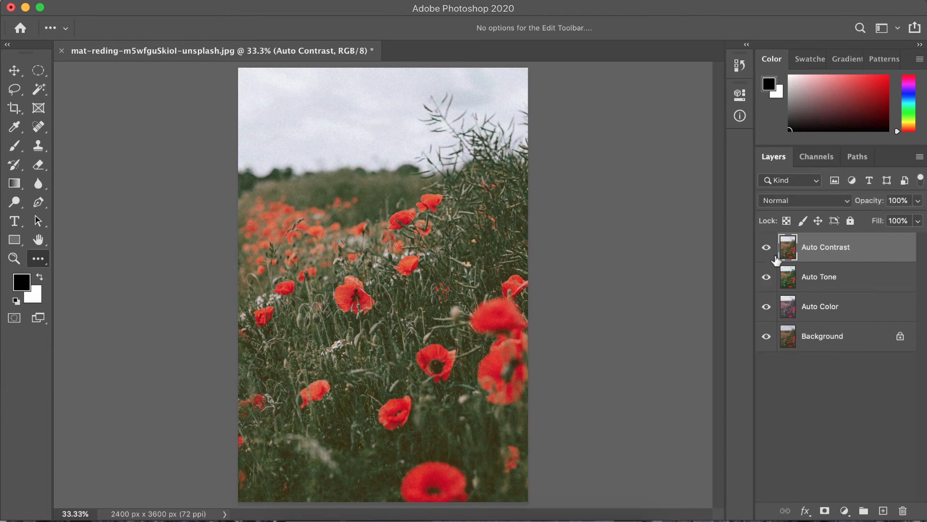
{"action": "left_click", "coordinate": [769, 308]}
{"action": "left_click", "coordinate": [765, 278]}
Select the Auto Tone layer, show it alone above the Background and compare it with the original photo.
{"action": "left_click_drag", "start_coordinate": [831, 282], "coordinate": [803, 270]}
{"action": "left_click", "coordinate": [765, 248]}
{"action": "left_click", "coordinate": [766, 277]}
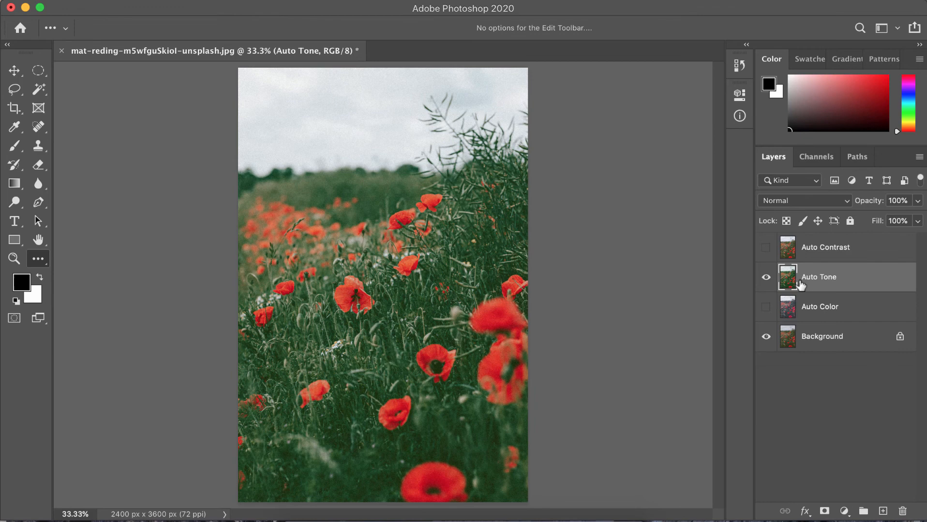
{"action": "left_click", "coordinate": [766, 278]}
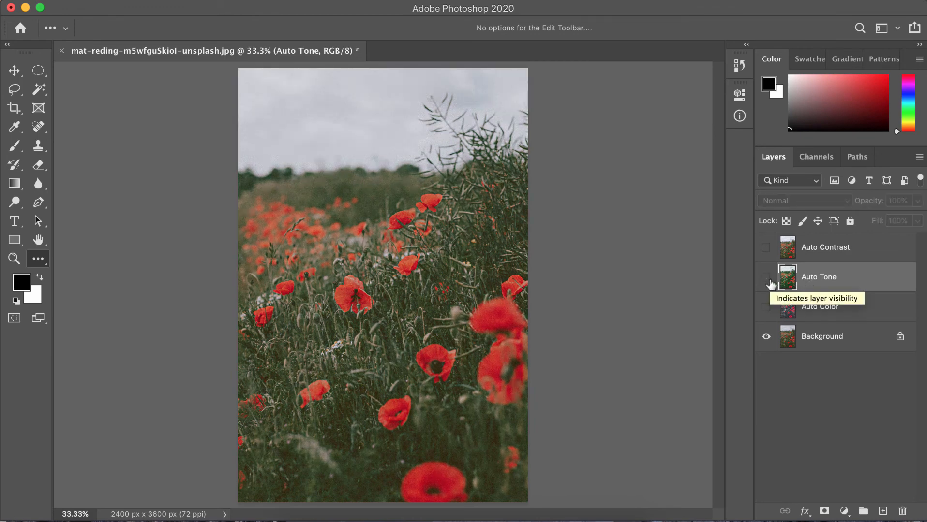
{"action": "left_click", "coordinate": [766, 277]}
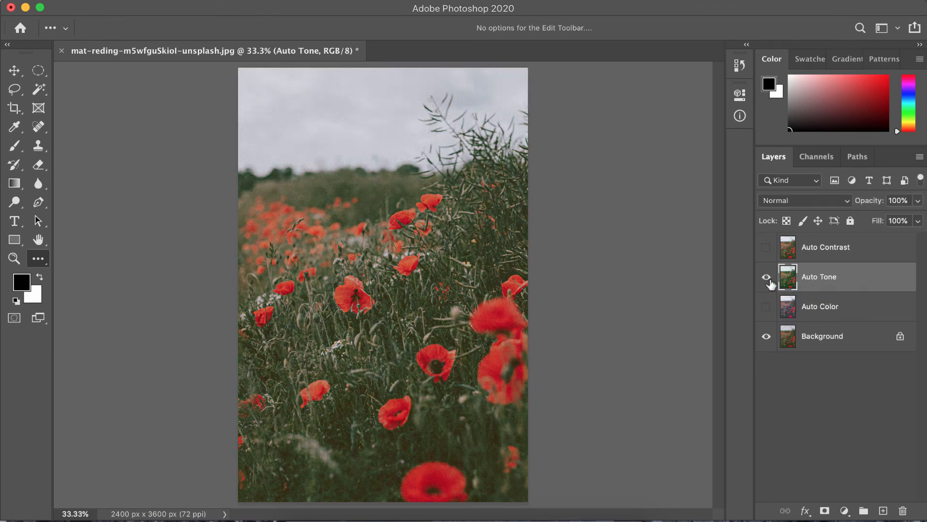
{"action": "left_click", "coordinate": [766, 278]}
{"action": "left_click", "coordinate": [766, 278]}
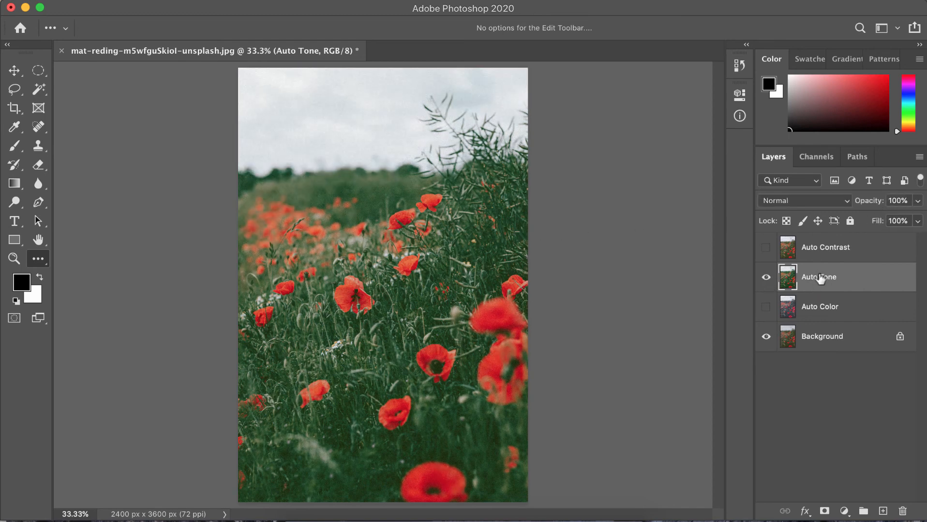
Lower the Auto Tone layer's opacity to 59%.
{"action": "left_click", "coordinate": [918, 201]}
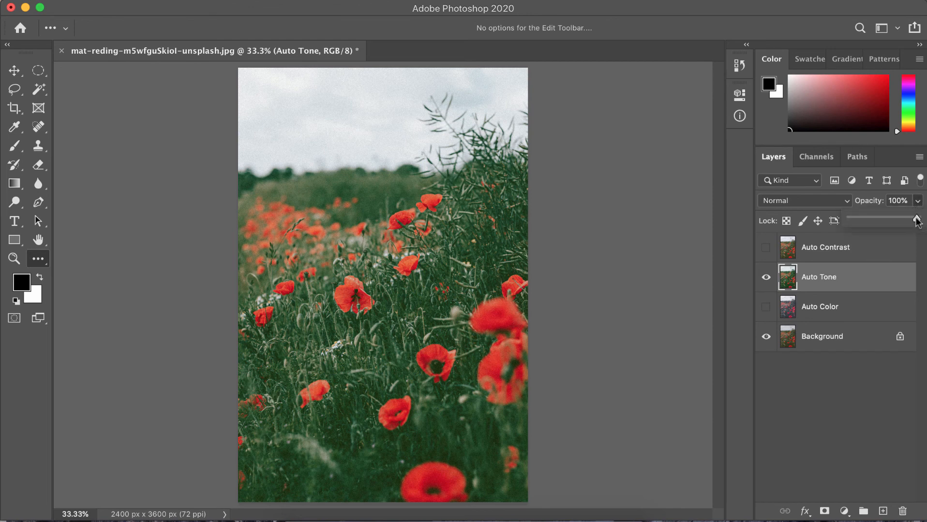
{"action": "left_click_drag", "start_coordinate": [915, 219], "coordinate": [820, 216]}
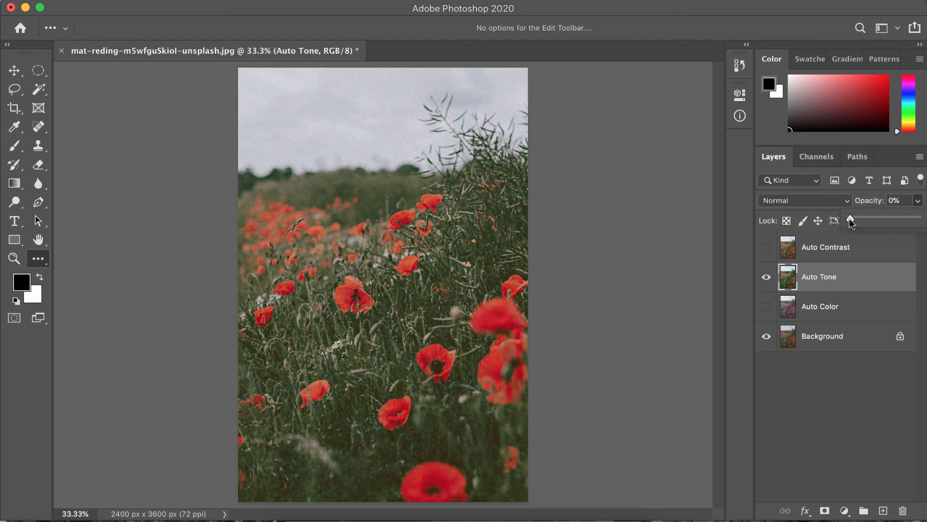
{"action": "left_click_drag", "start_coordinate": [854, 223], "coordinate": [893, 220]}
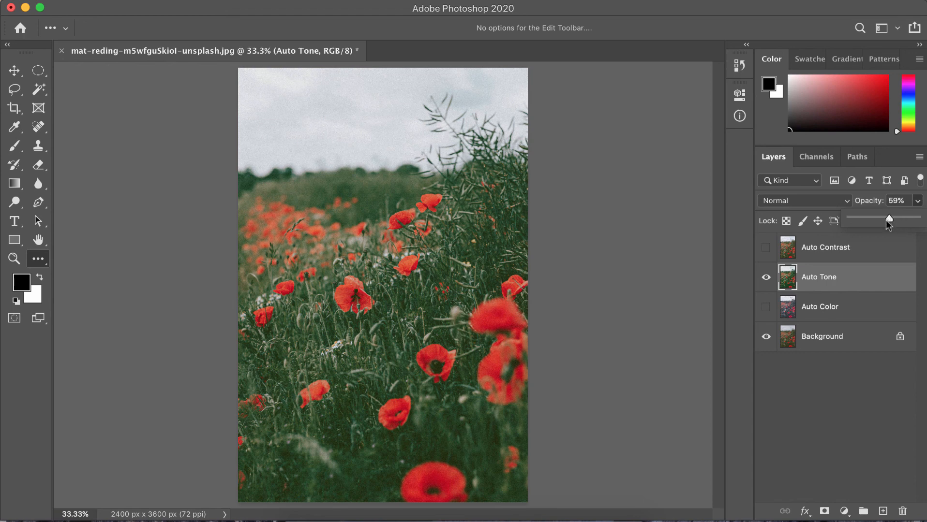
Toggle the Auto Contrast layer over the faded Auto Tone layer to compare them, leaving Auto Contrast shown.
{"action": "left_click", "coordinate": [766, 247]}
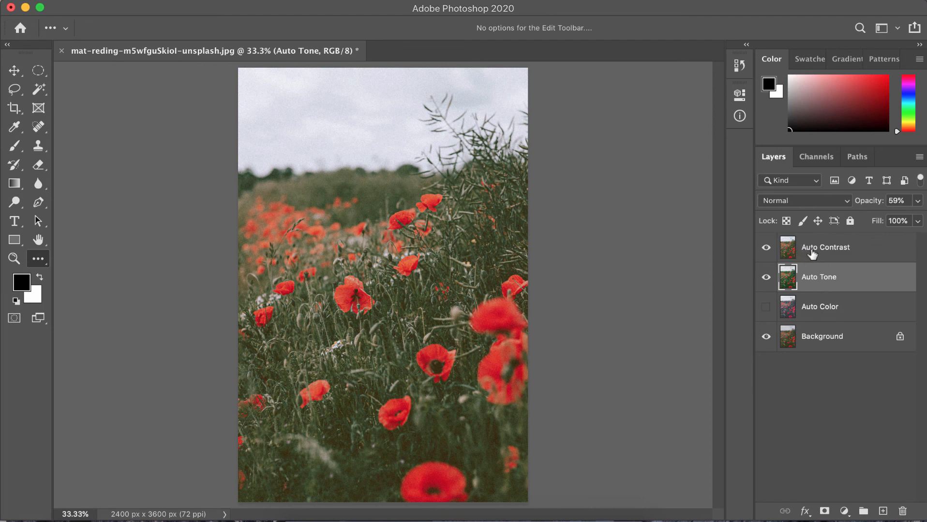
{"action": "left_click", "coordinate": [765, 247]}
{"action": "left_click", "coordinate": [766, 248]}
{"action": "left_click", "coordinate": [769, 250]}
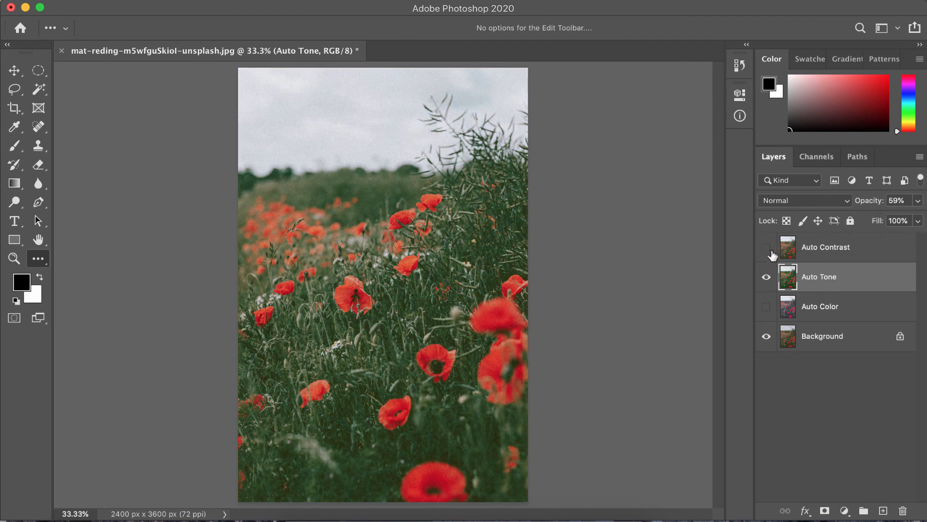
{"action": "left_click", "coordinate": [769, 250]}
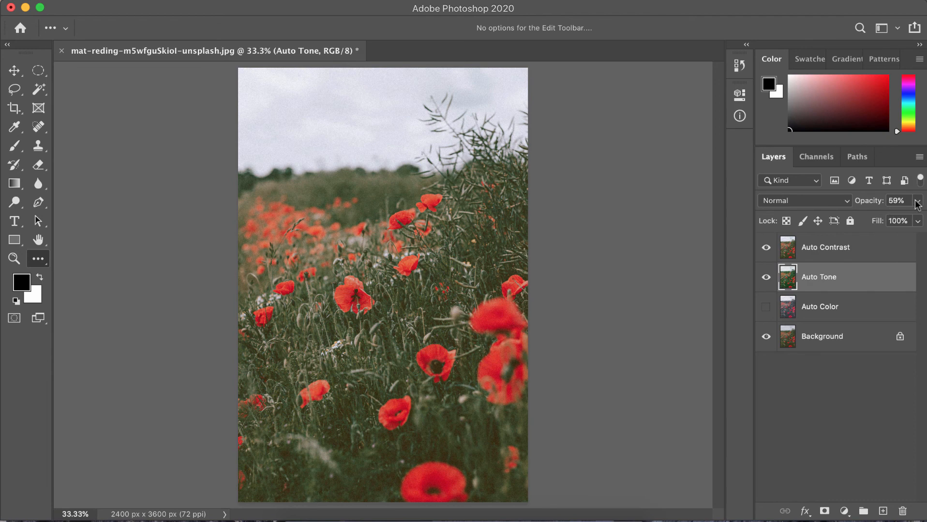
Select the Auto Contrast layer and open its opacity for adjustment.
{"action": "left_click", "coordinate": [853, 247]}
{"action": "left_click", "coordinate": [917, 202]}
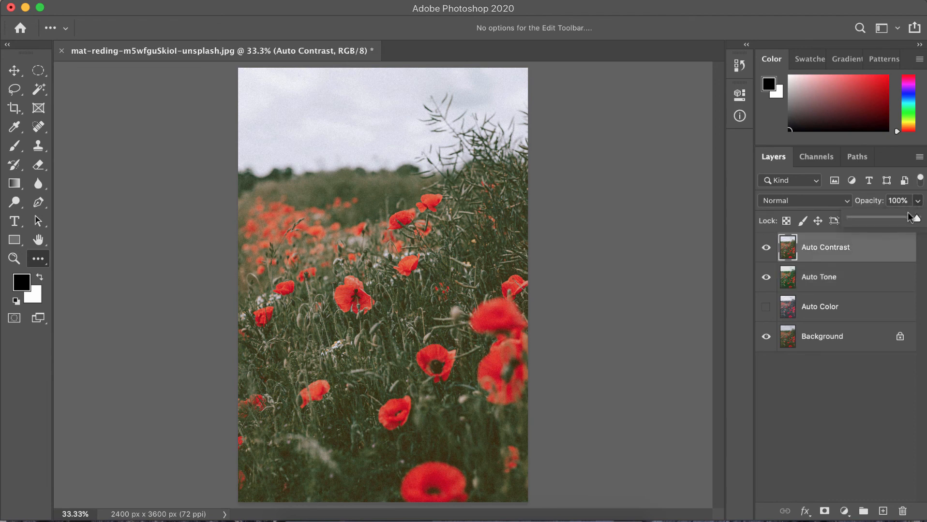